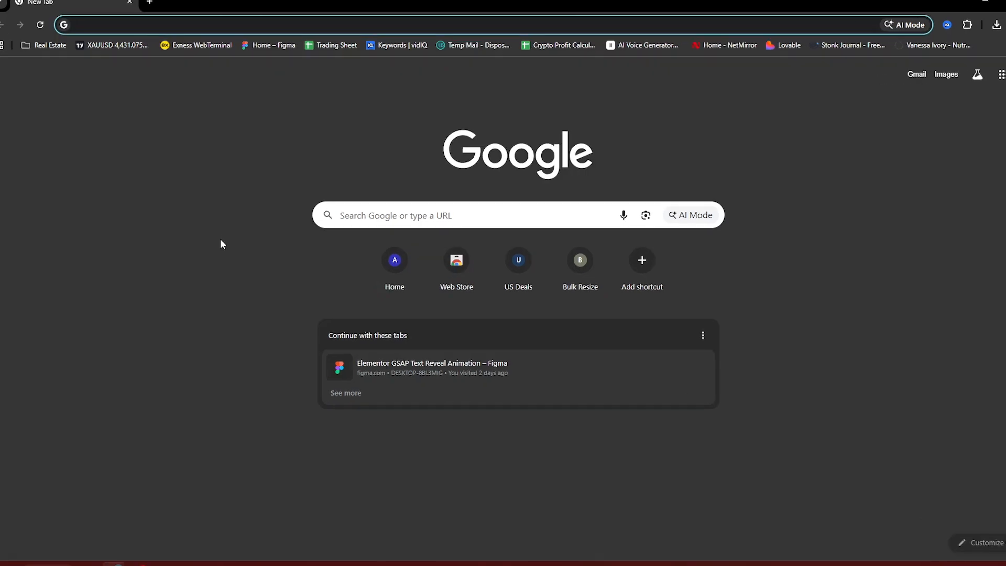
- Search Google for 'localwp' and open the localwp.com home page
left_click(357, 216)
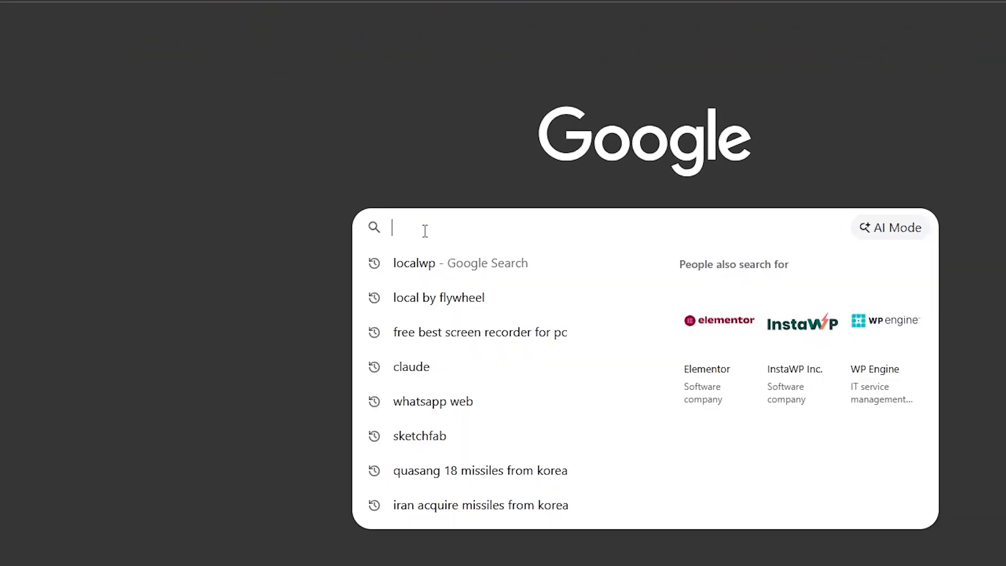
left_click(424, 267)
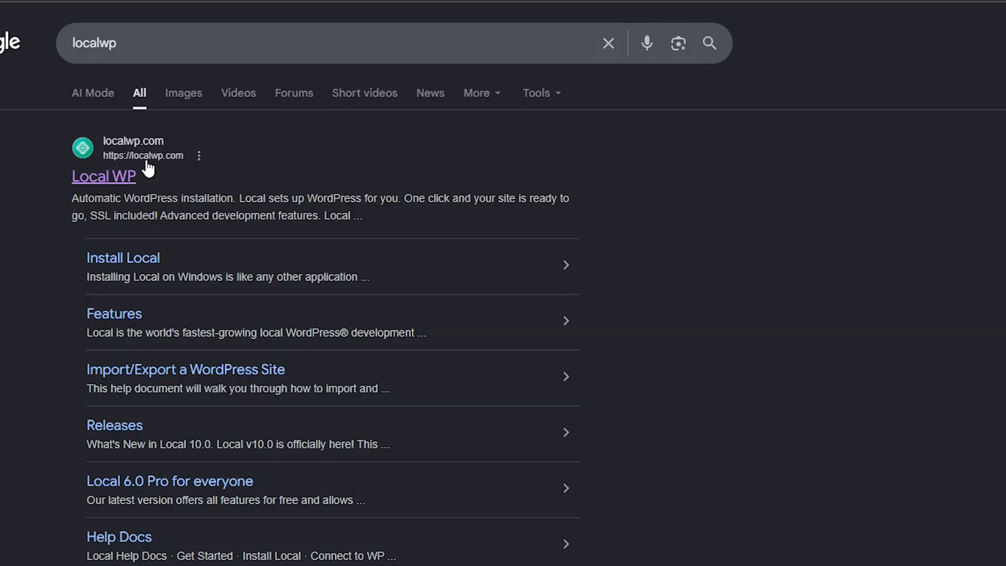
left_click(102, 178)
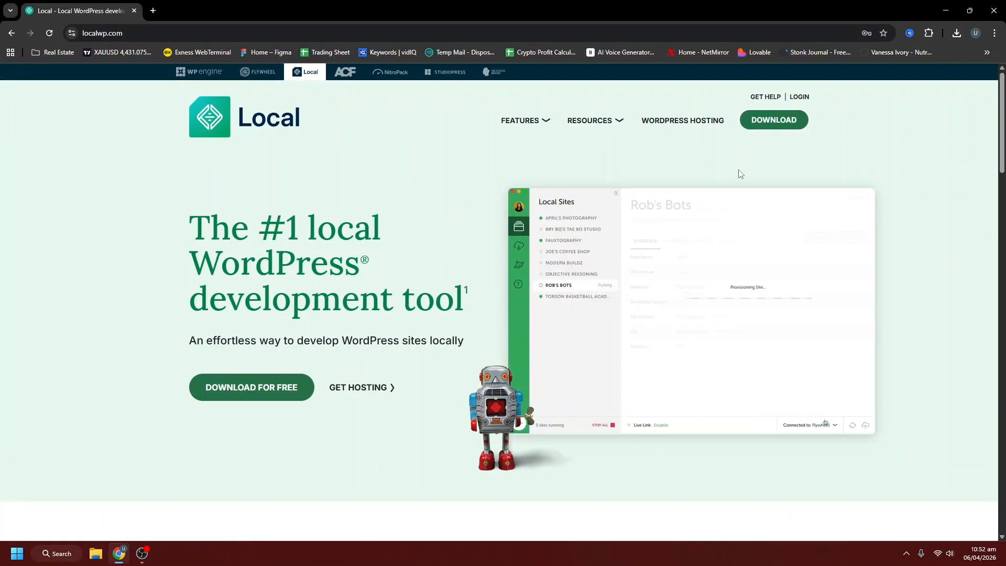
- Open the localwp.com download form and choose Windows as the platform
left_click(774, 120)
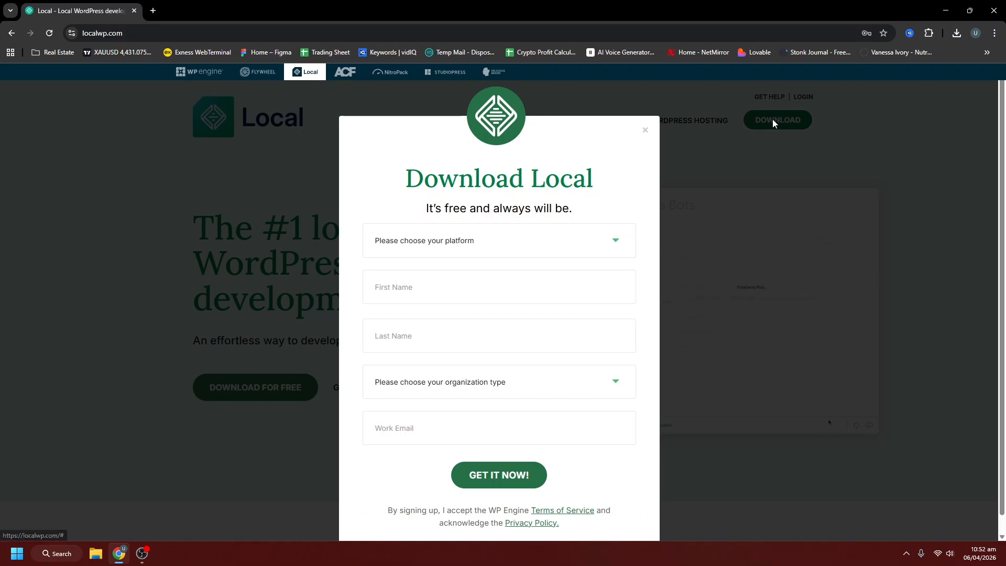
left_click(494, 251)
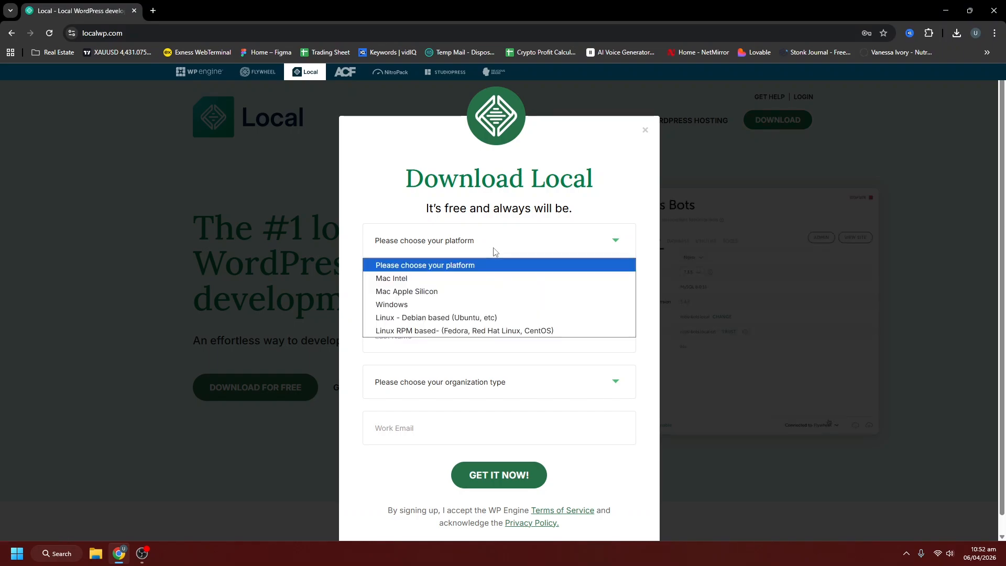
left_click(391, 307)
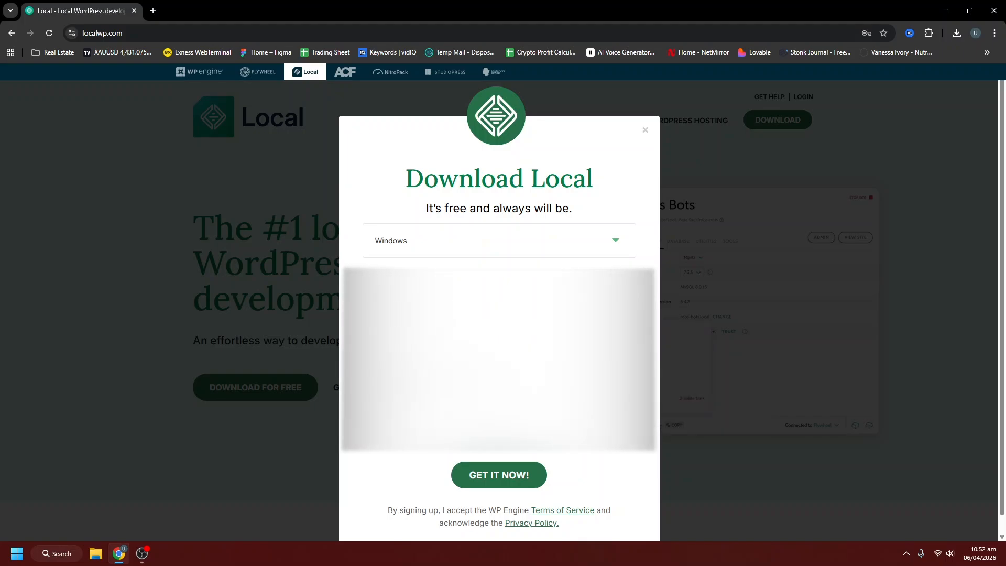
- Fill in the signup details and organization type, then start the Local download
left_click(403, 286)
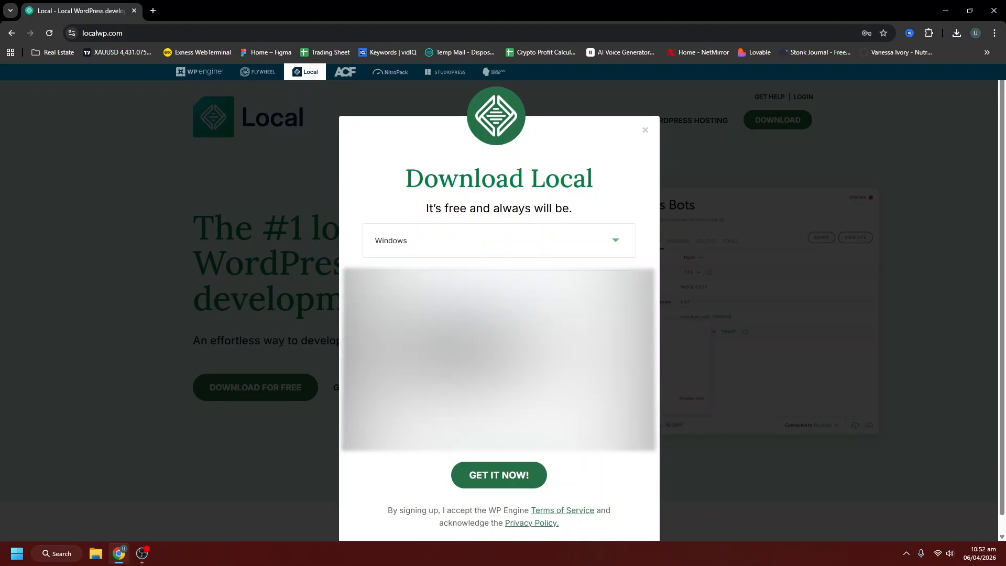
left_click(438, 333)
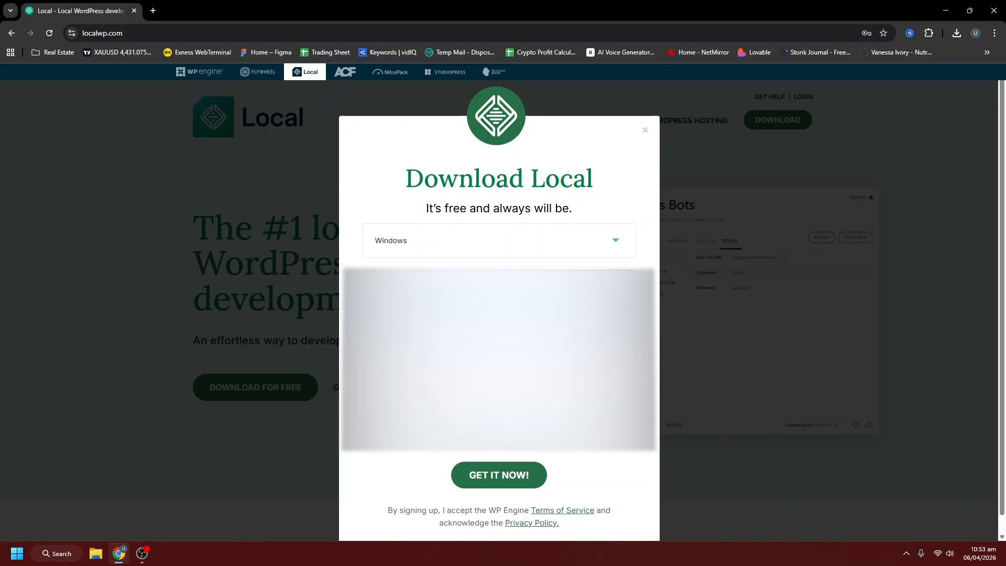
left_click(498, 380)
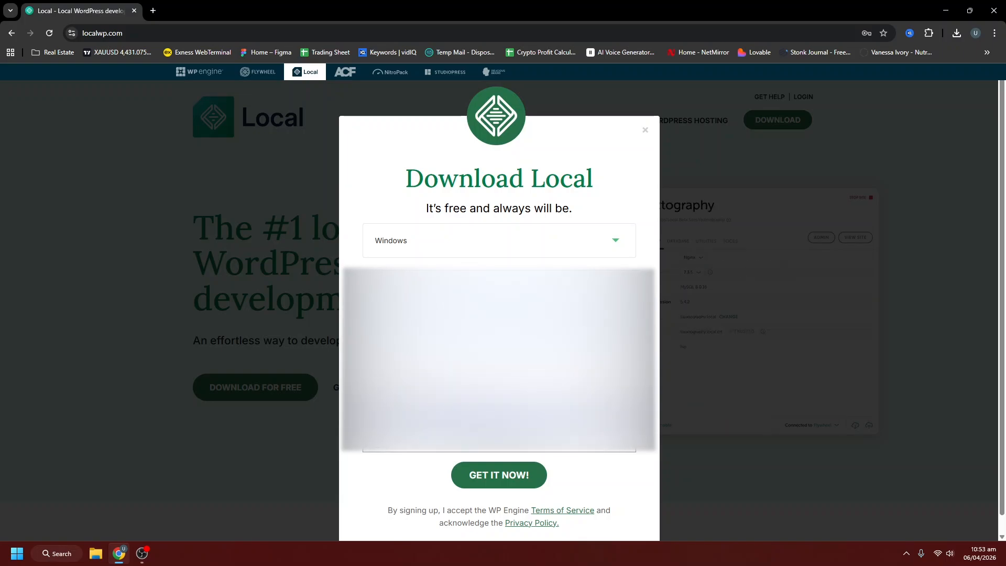
left_click(513, 431)
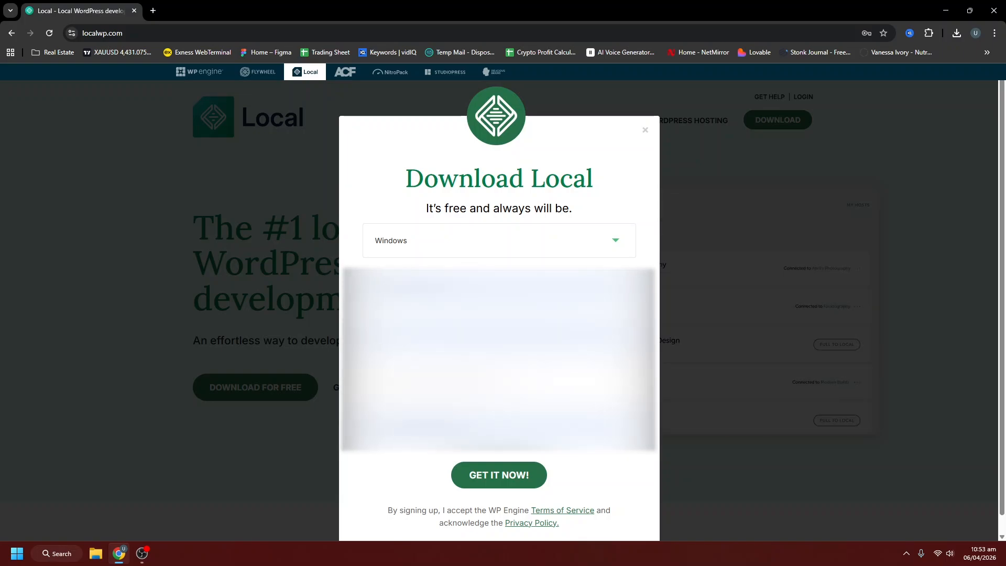
left_click(493, 476)
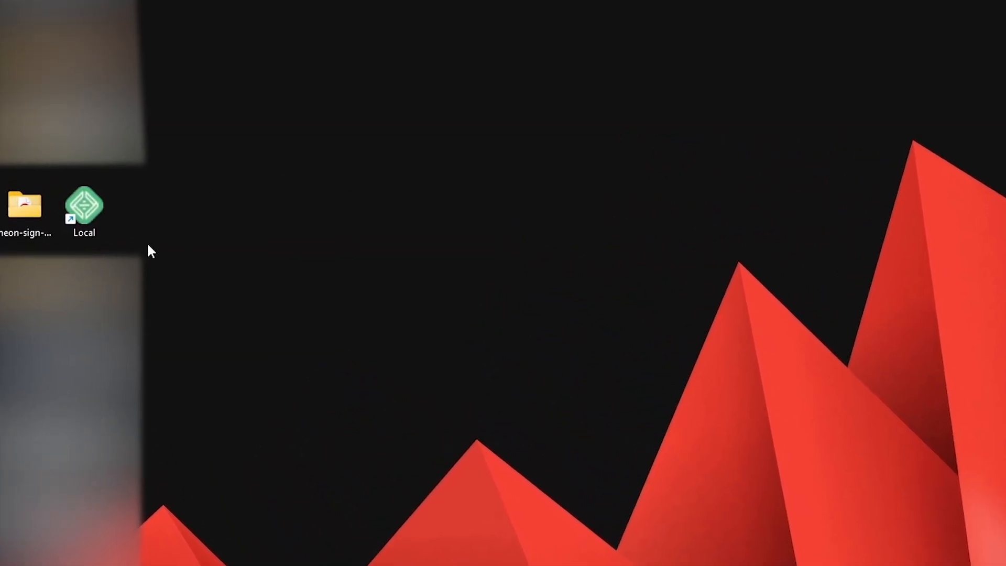
- Launch Local from its desktop shortcut and choose '+ Create a new site'
double_click(84, 213)
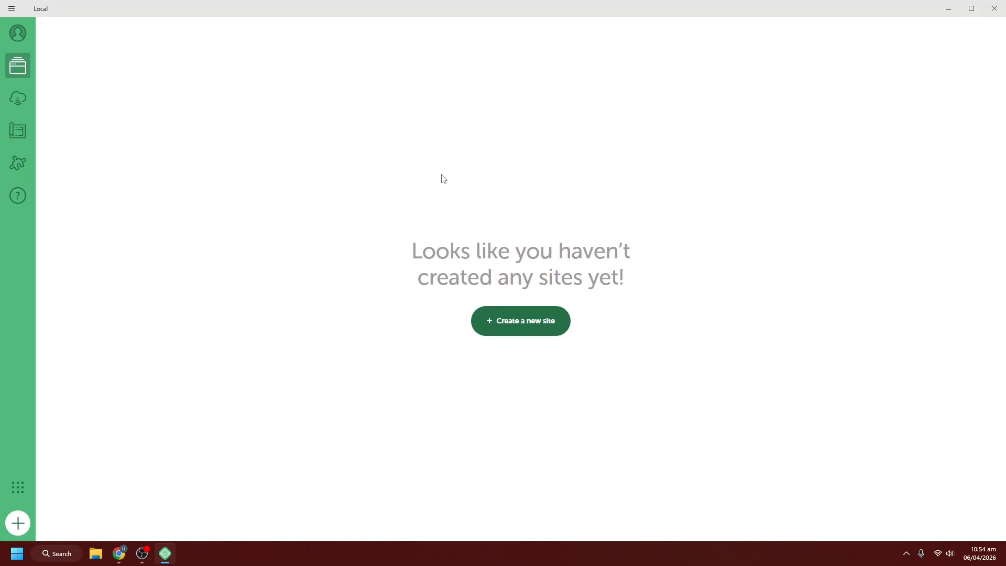
left_click(521, 327)
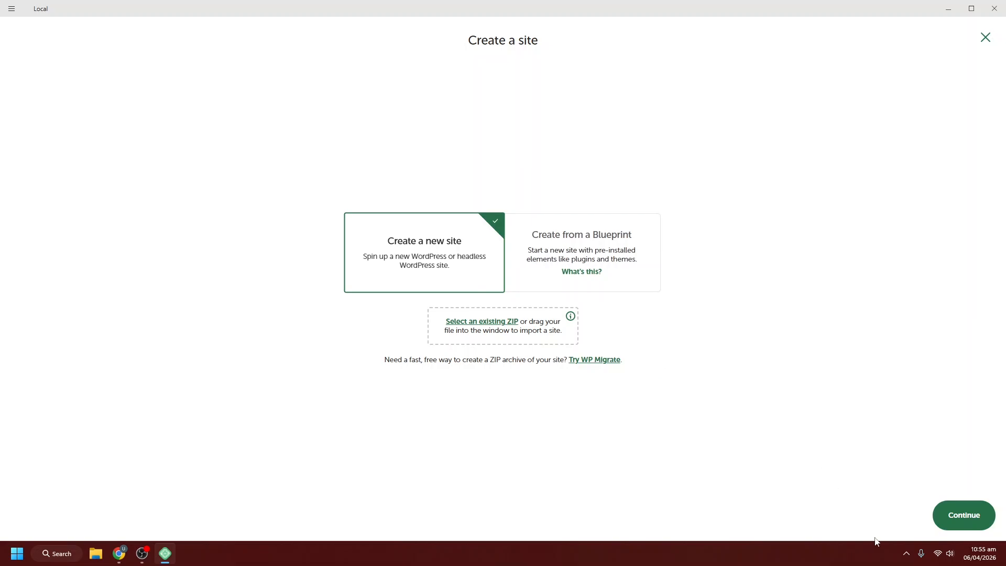
- Name the new site 'demo' and keep the Preferred environment
left_click(967, 515)
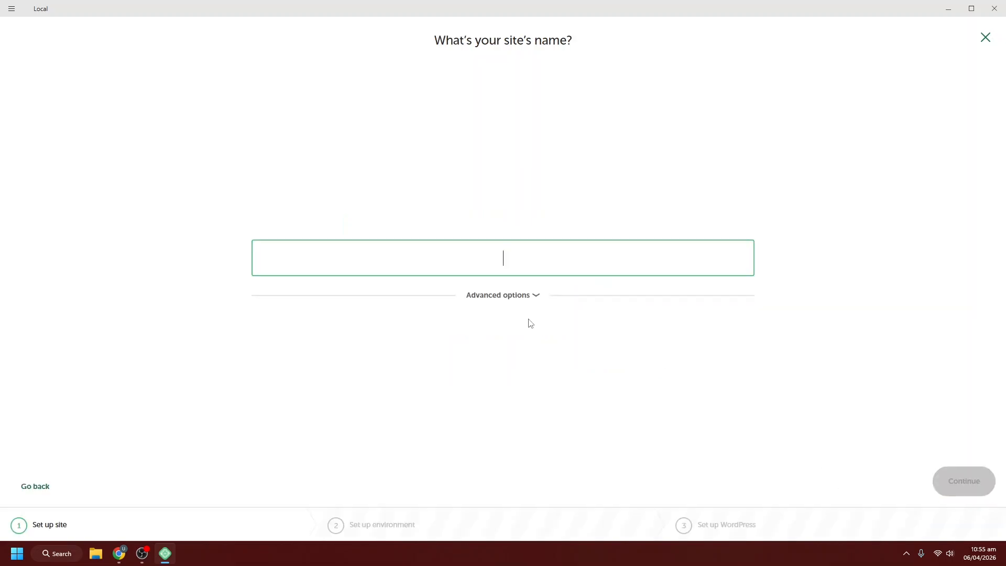
type("demo")
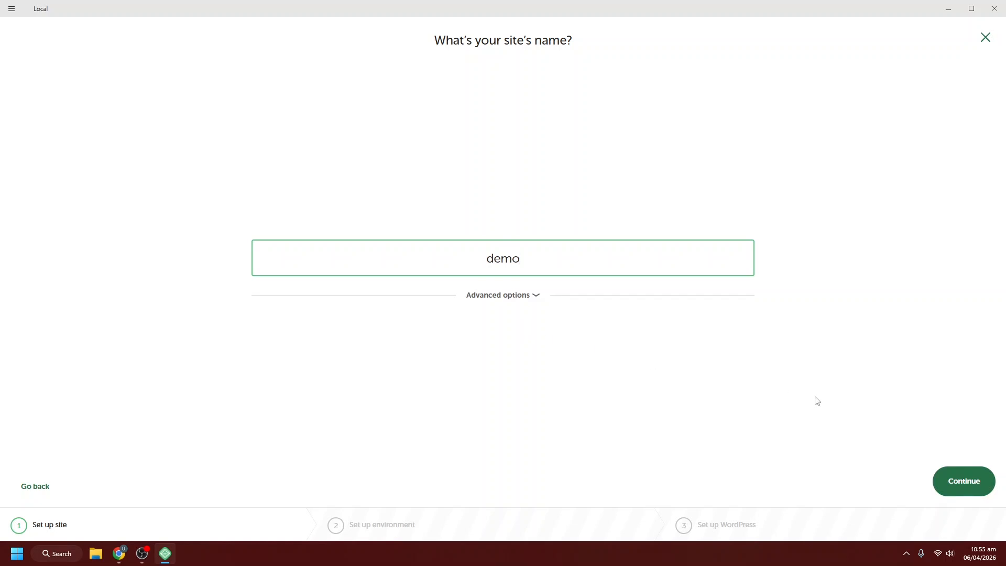
left_click(967, 487)
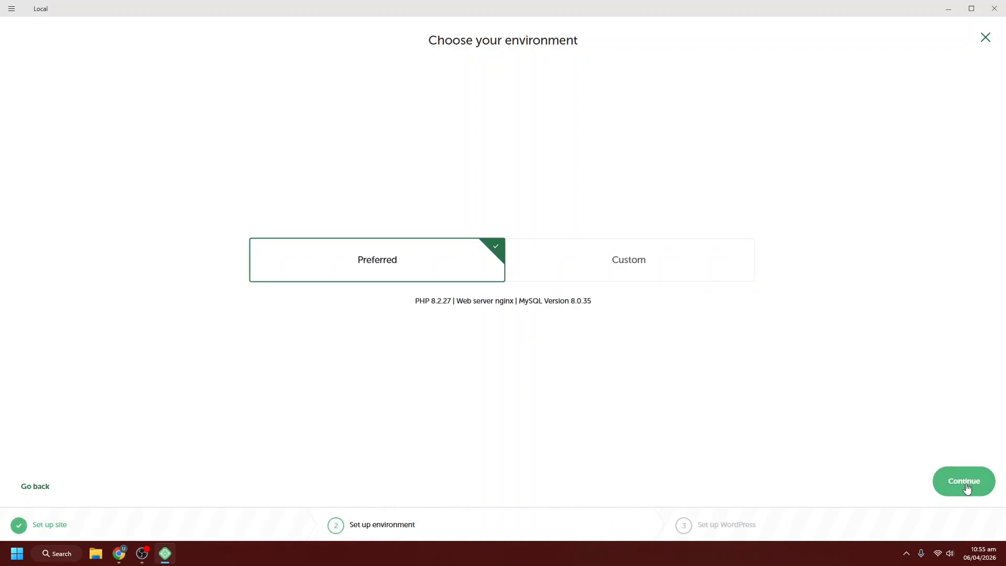
left_click(956, 484)
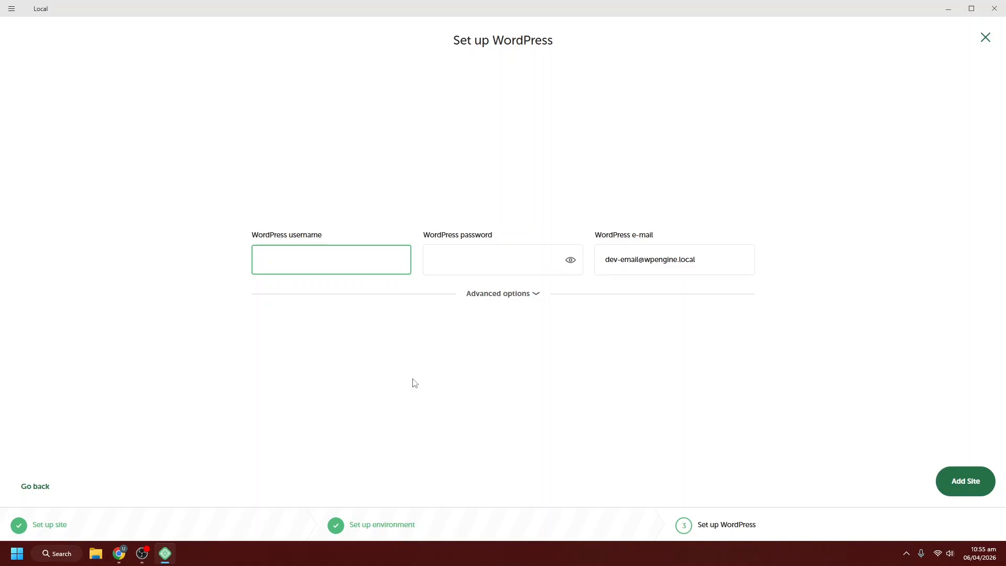
- Set the WordPress username to 'admin' with a password and add the demo site
type("admin")
left_click(438, 264)
type("••••")
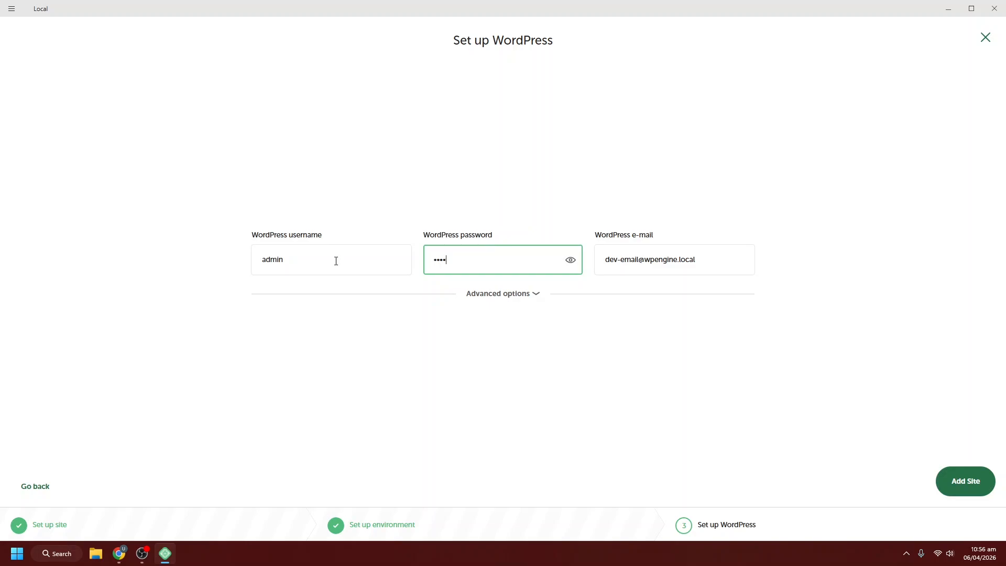
left_click(322, 261)
left_click(474, 257)
left_click(290, 260)
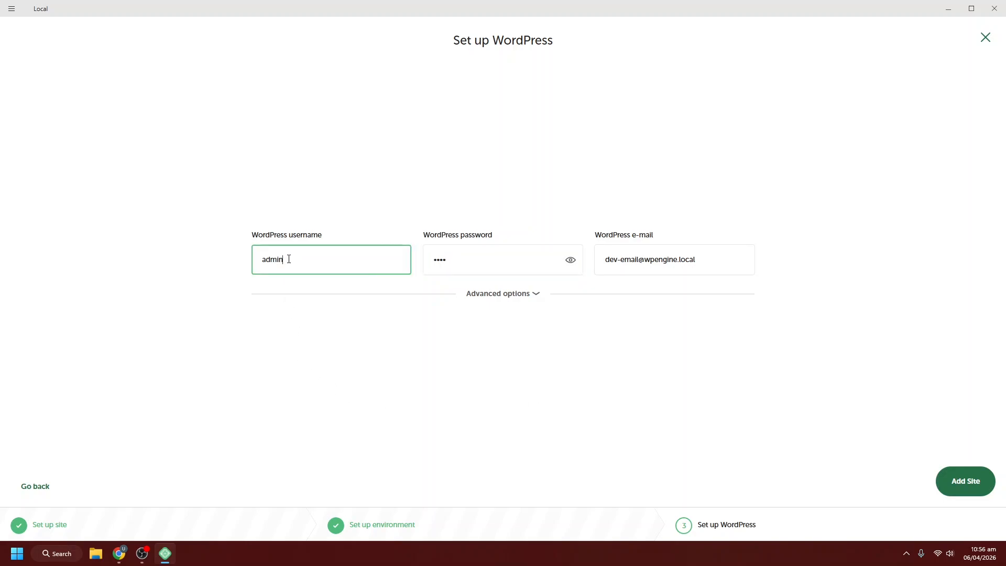
left_click(460, 268)
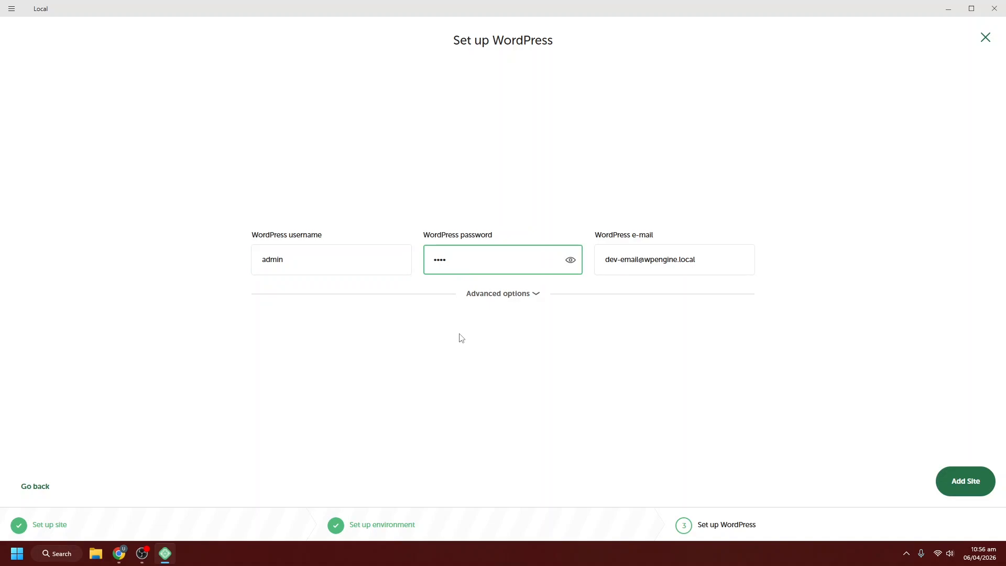
left_click(966, 489)
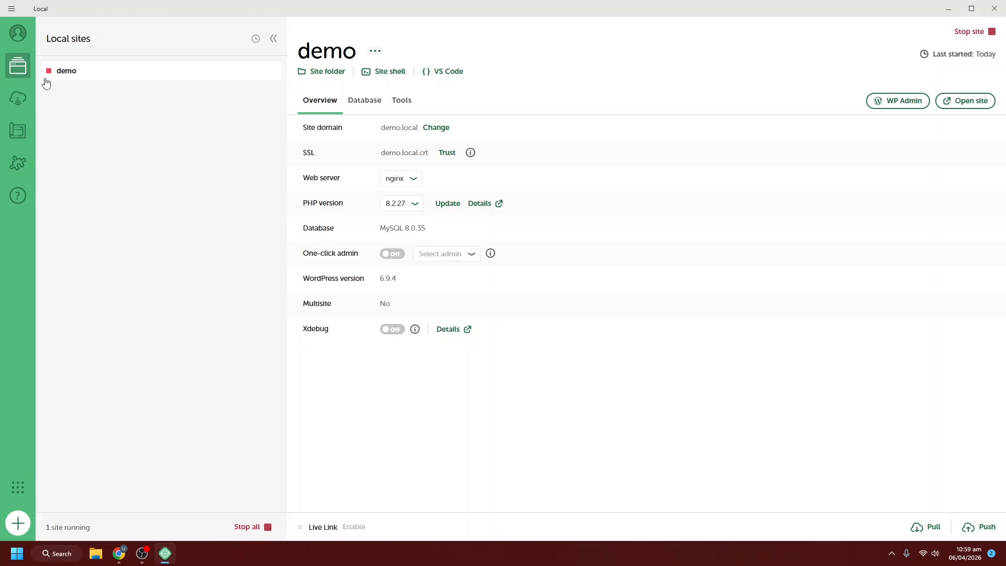
- Turn on one-click admin login, then stop and restart the demo site
mouse_move(46, 76)
left_click(399, 255)
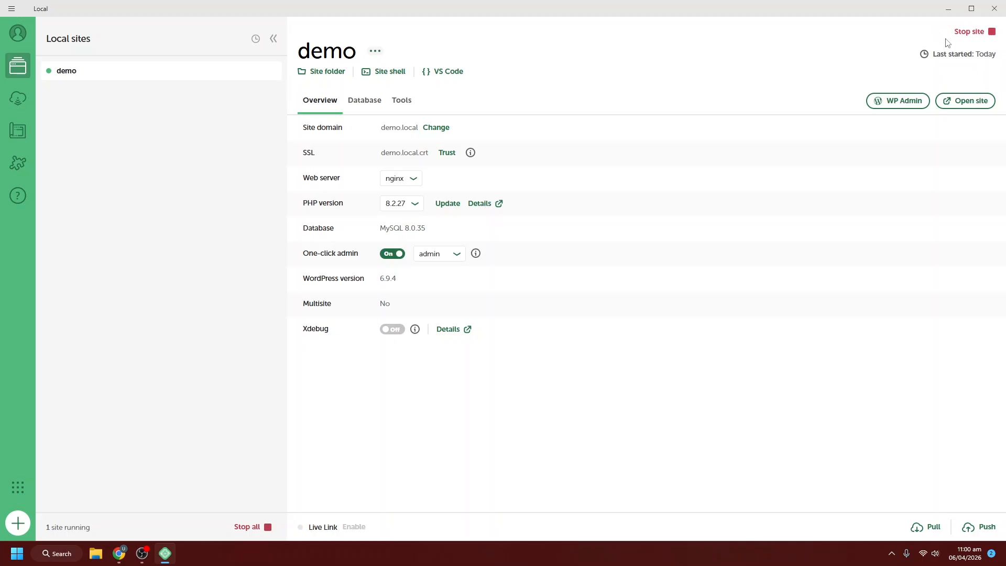
left_click(992, 33)
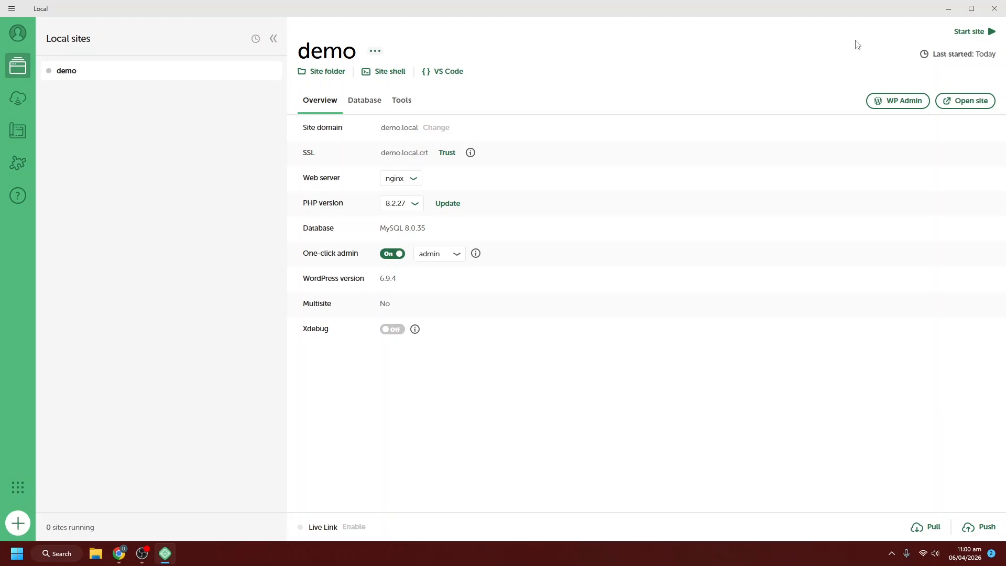
left_click(972, 32)
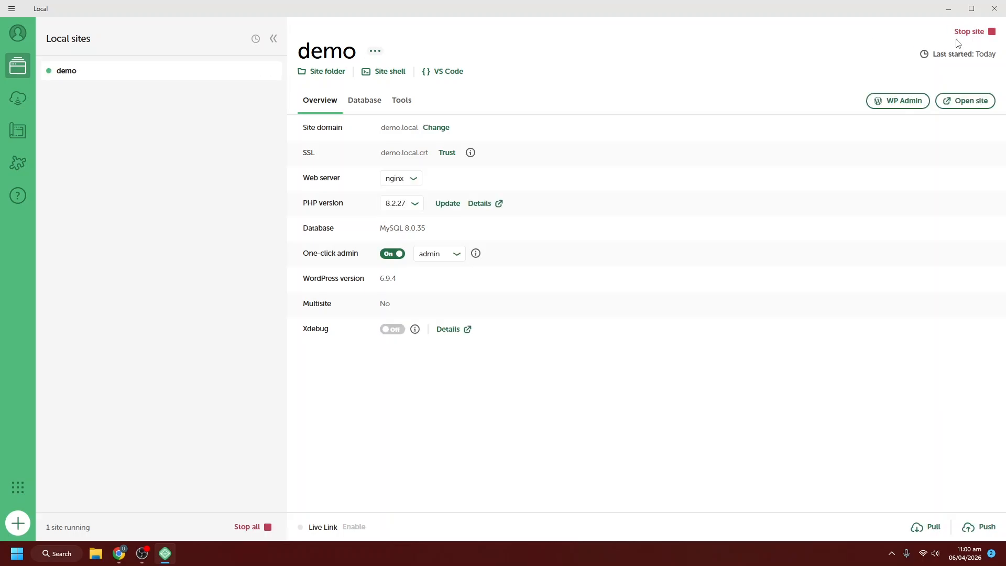
- View the demo.local Blog front page in Chrome, then open WP Admin from Local
left_click(971, 102)
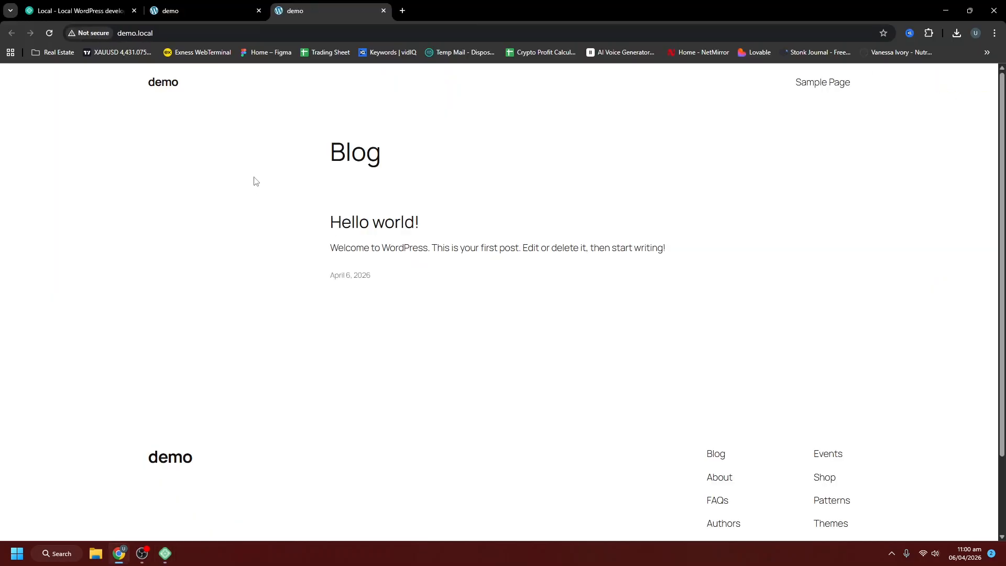
left_click_drag(246, 121, 483, 377)
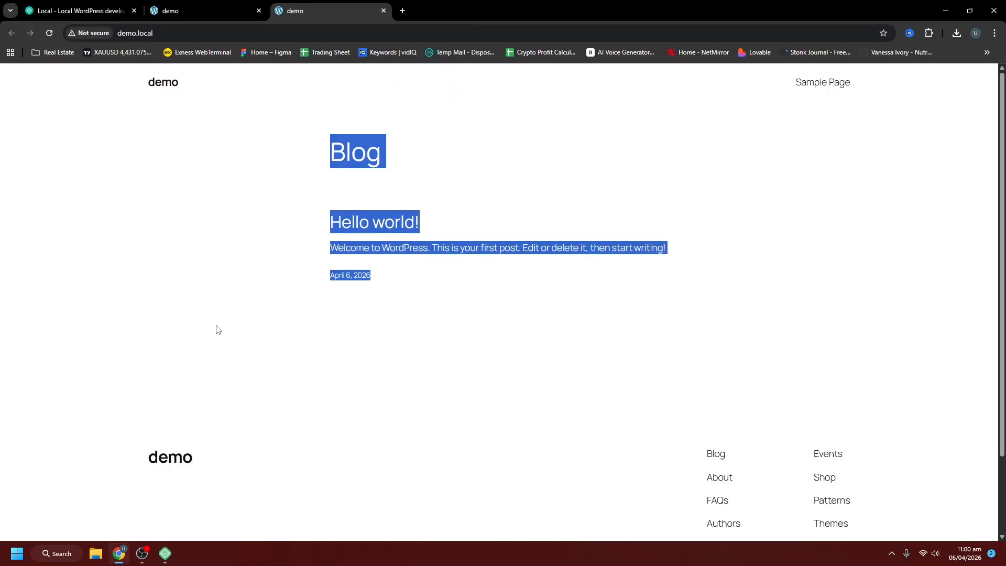
left_click(172, 562)
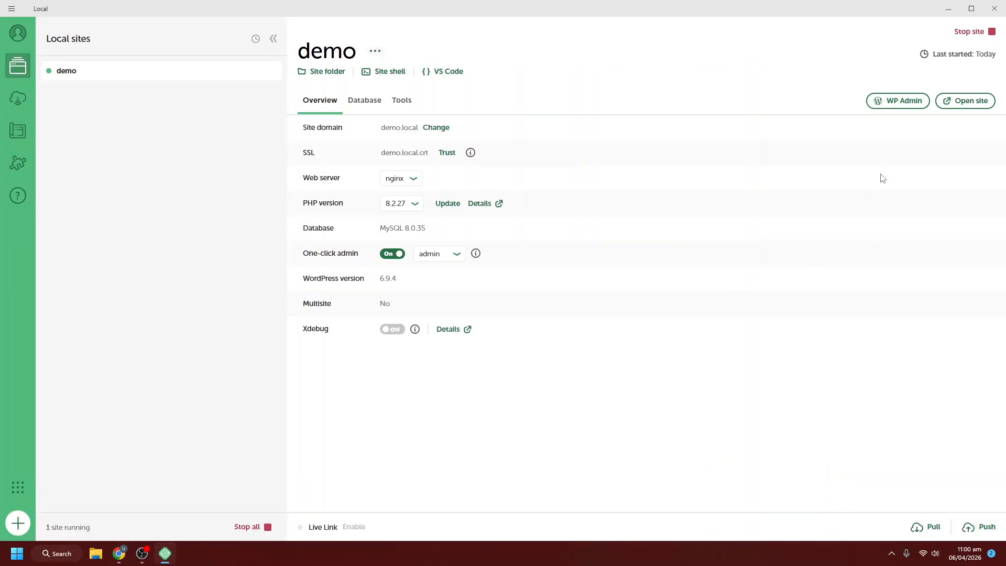
left_click(897, 118)
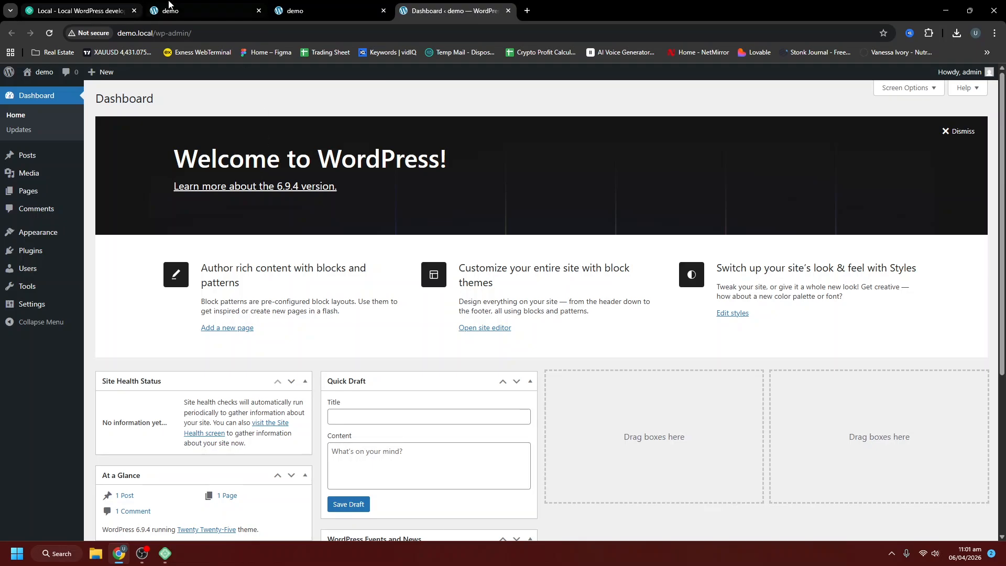
- Browse the WP Admin Themes, General Settings, Dashboard, Pages and Plugins screens
left_click(165, 554)
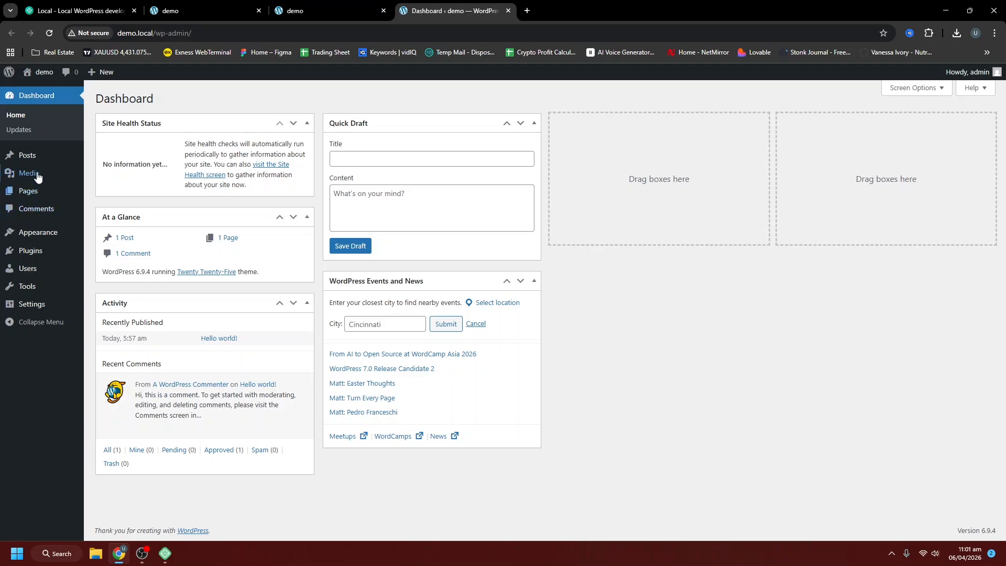
left_click(42, 230)
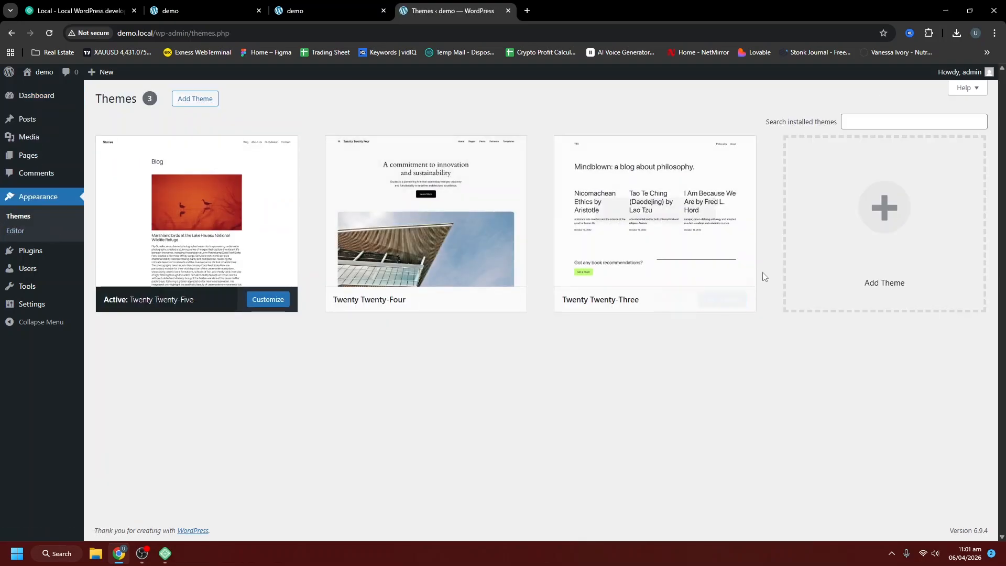
left_click(32, 309)
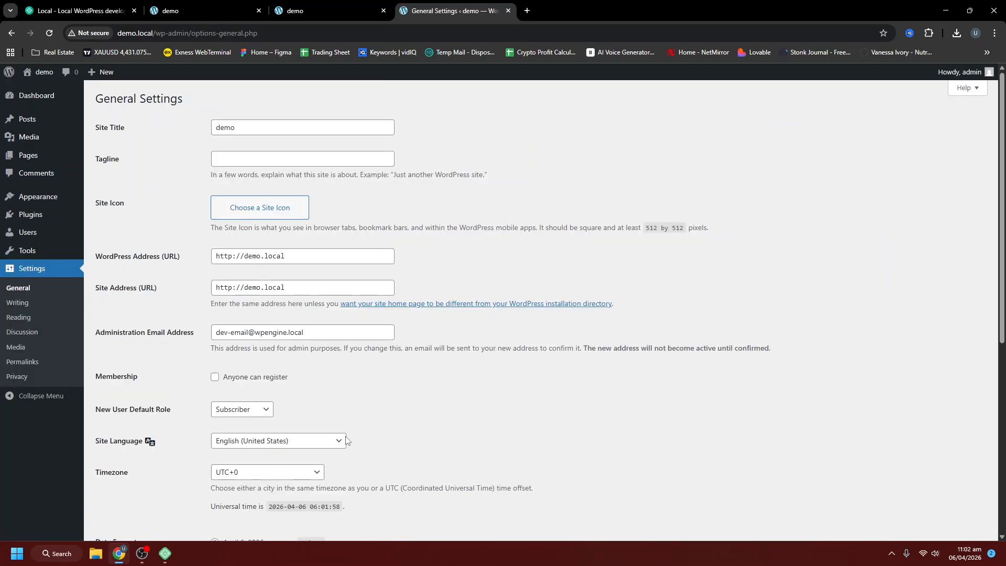
left_click(41, 99)
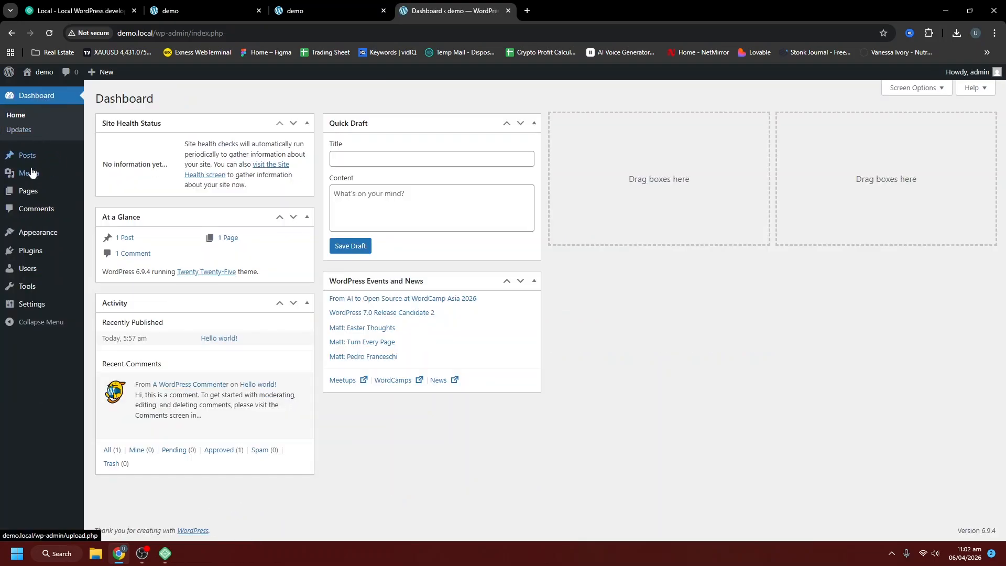
left_click(31, 192)
left_click(44, 234)
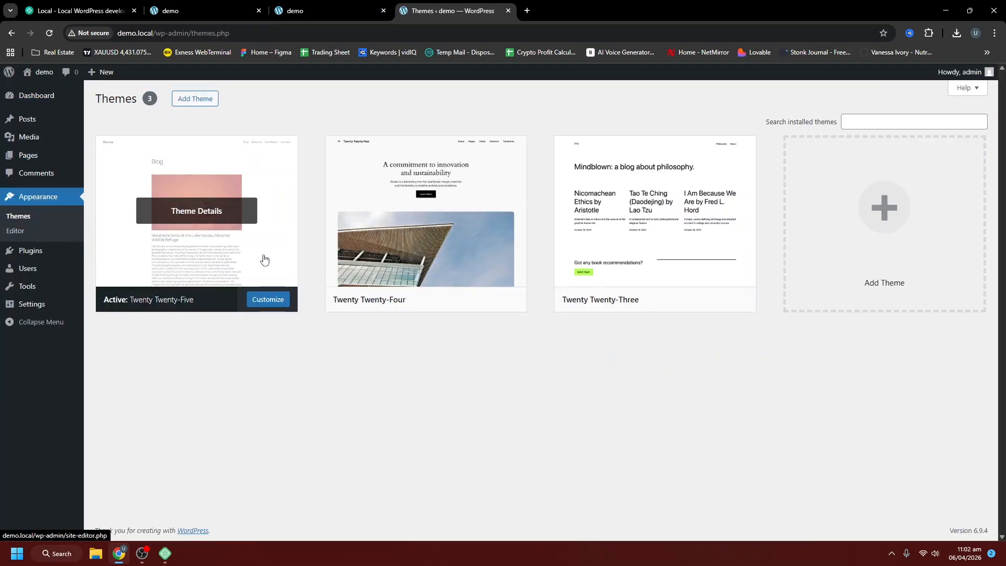
left_click(42, 254)
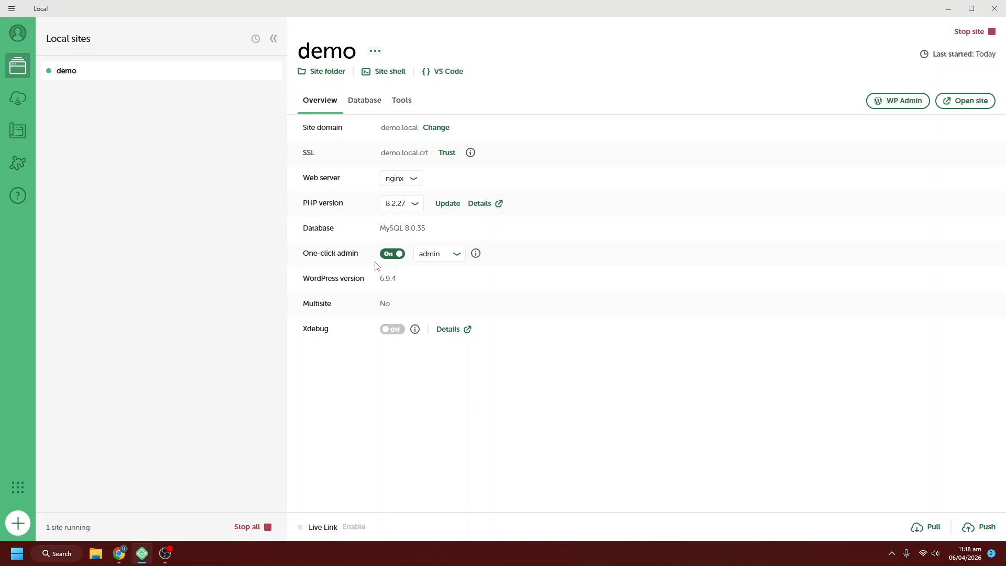
- Show the demo site's Tools tab and select Live Links
left_click(405, 104)
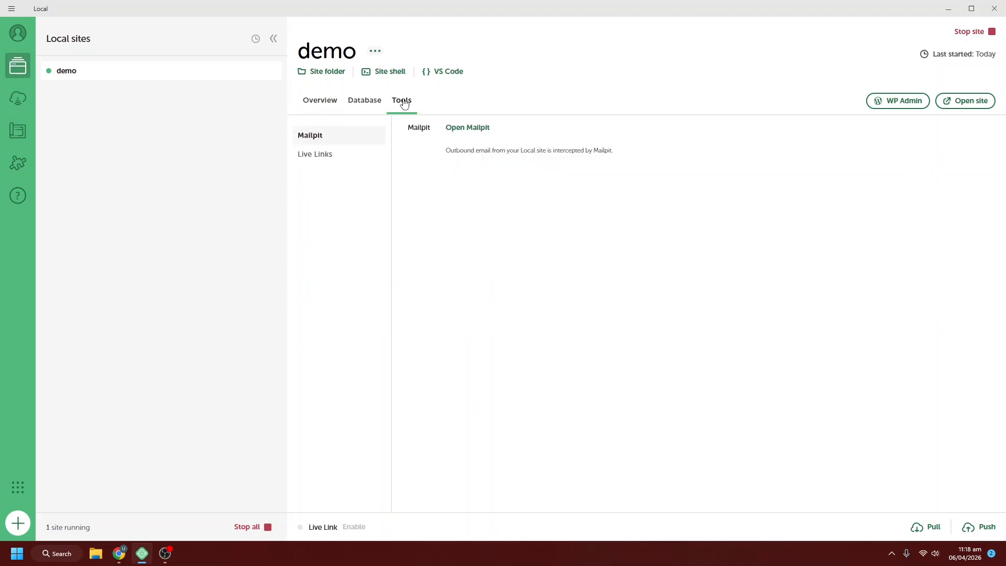
left_click(316, 158)
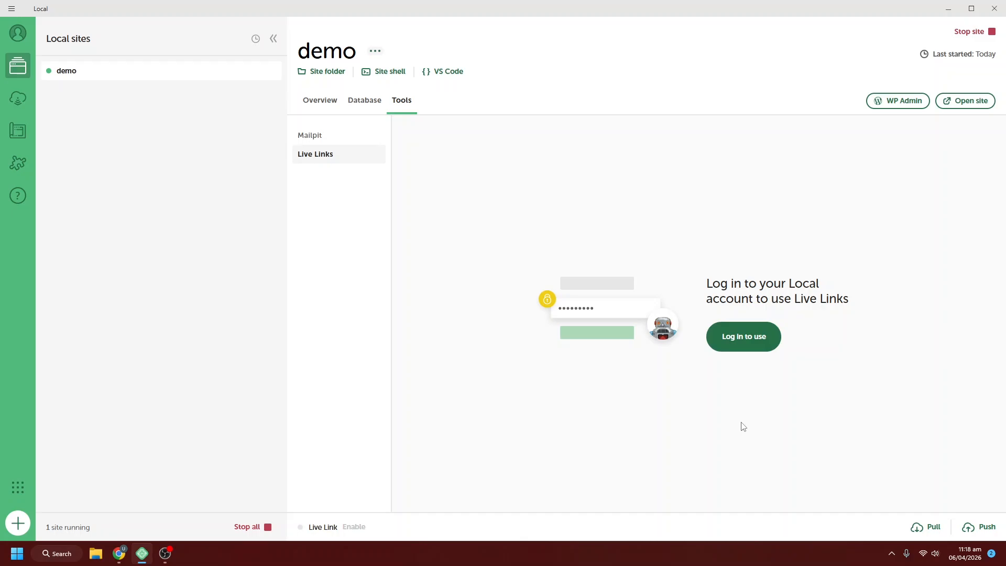
- Log in to the Local account on hub.localwp.com and return to Local's Live Links
left_click(747, 339)
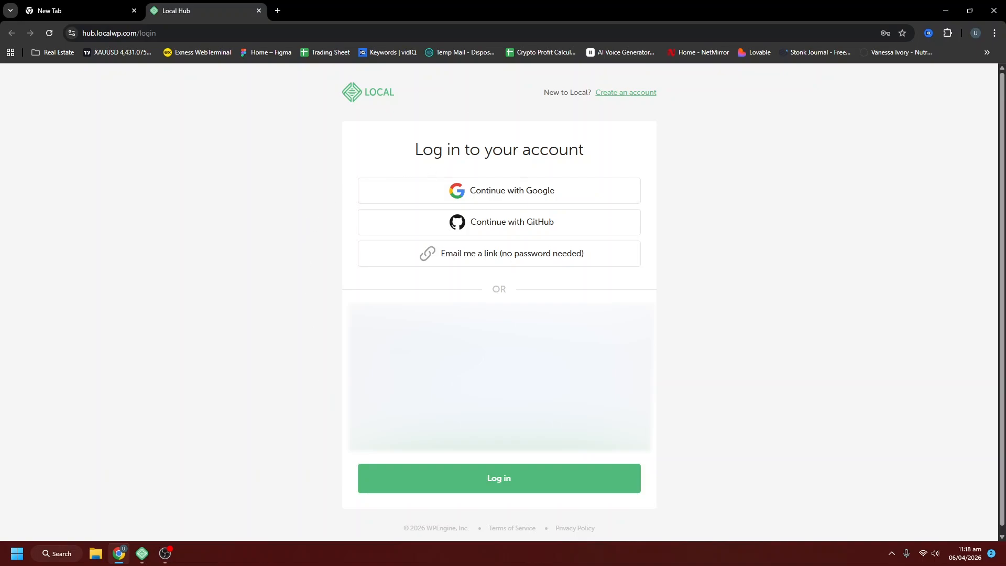
left_click(629, 95)
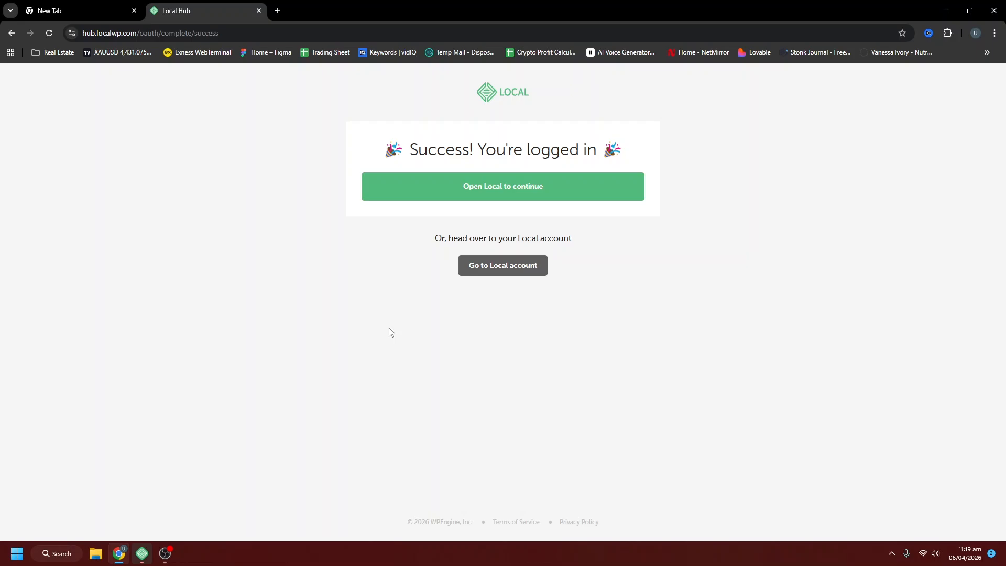
left_click(142, 553)
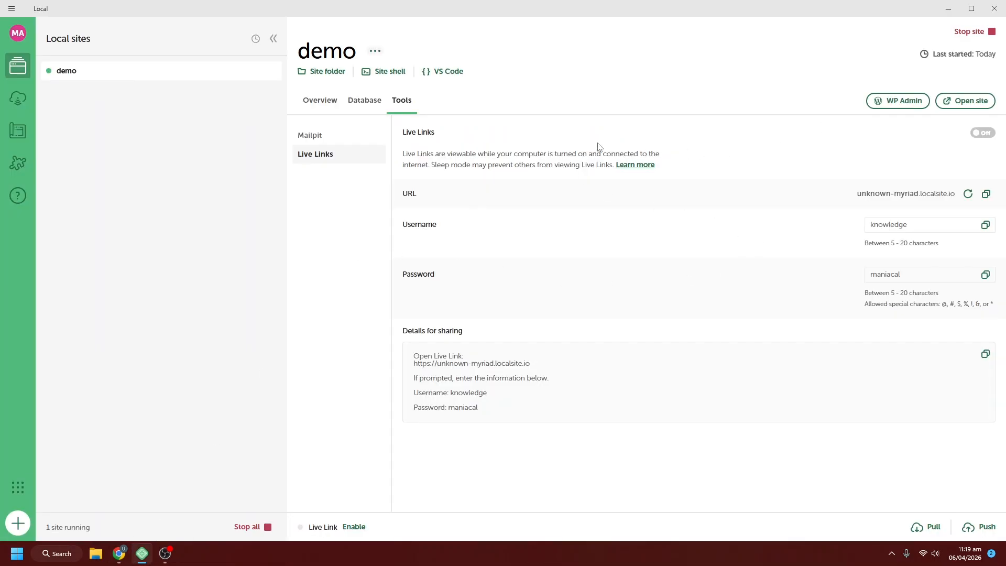
left_click(984, 134)
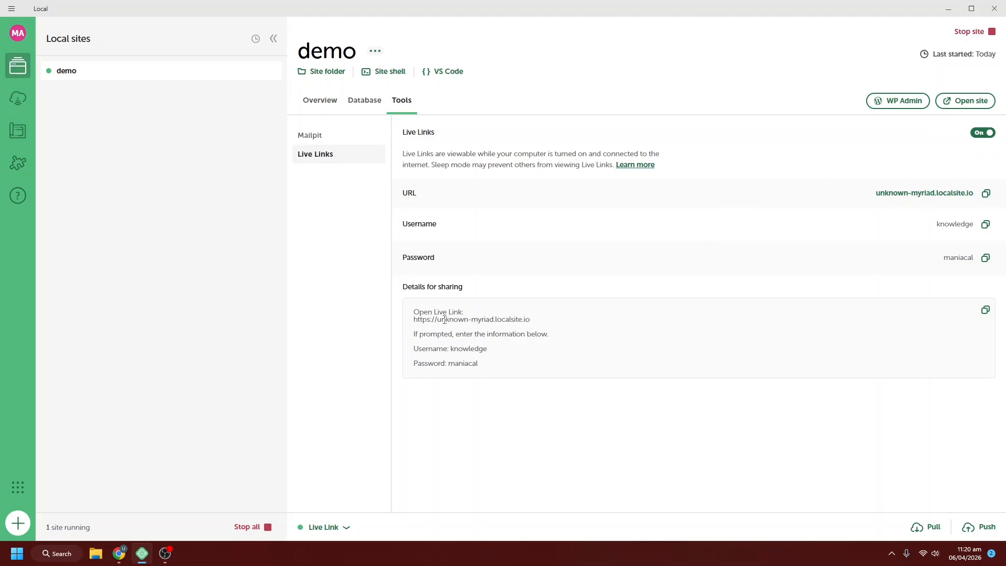
left_click_drag(444, 319, 539, 317)
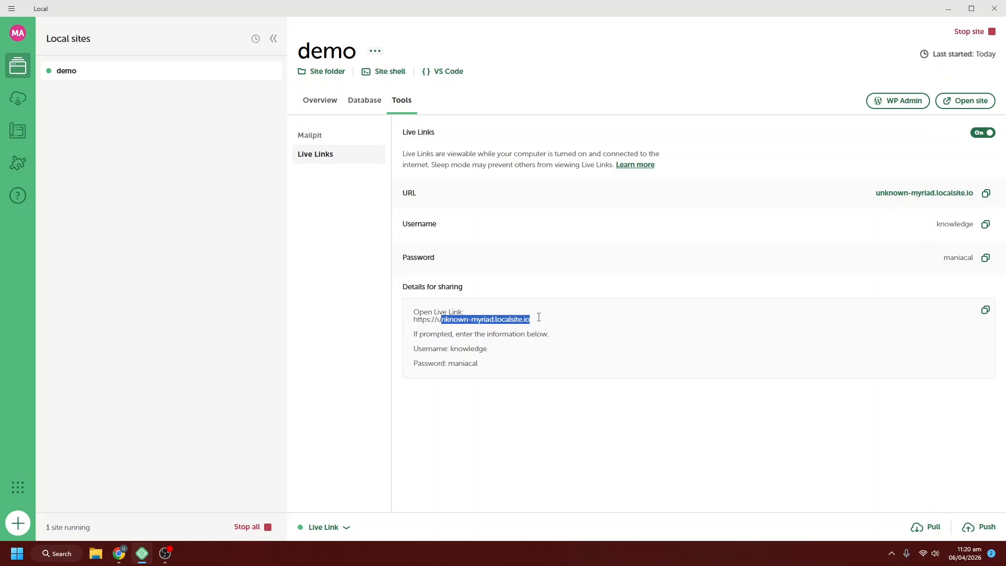
mouse_move(449, 349)
left_mouse_down()
mouse_move(488, 350)
mouse_move(437, 367)
mouse_move(451, 366)
left_mouse_up()
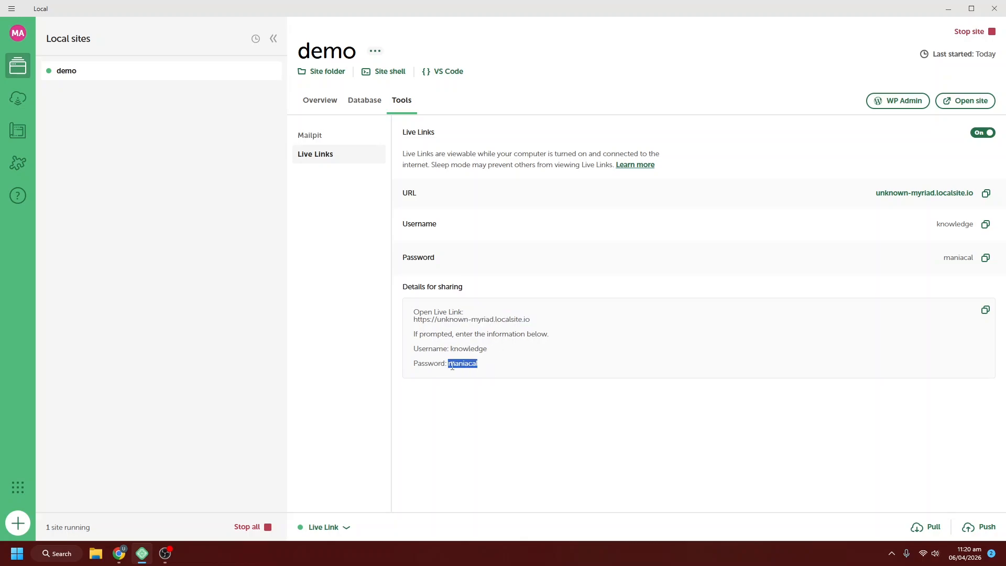
left_click(506, 358)
left_click(324, 527)
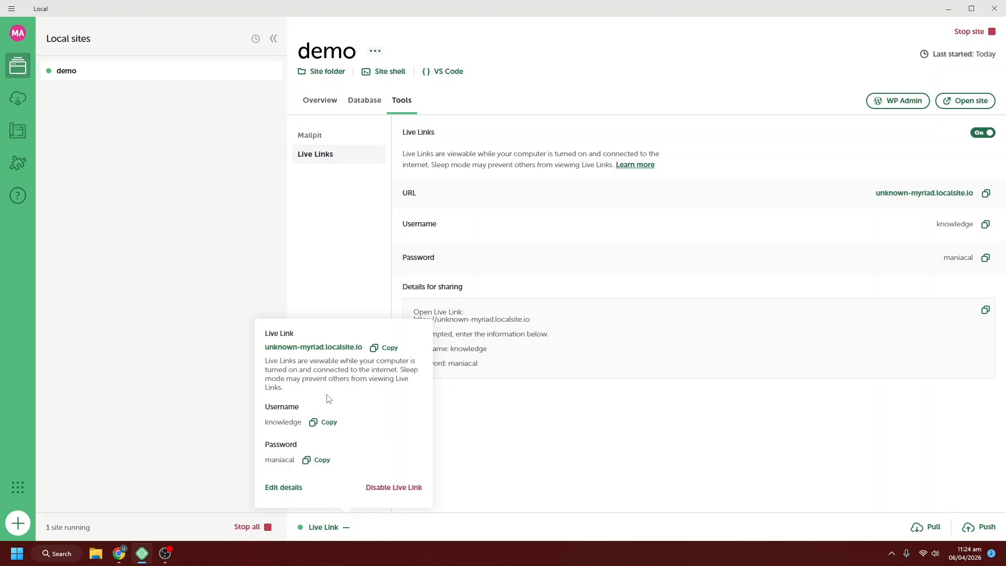